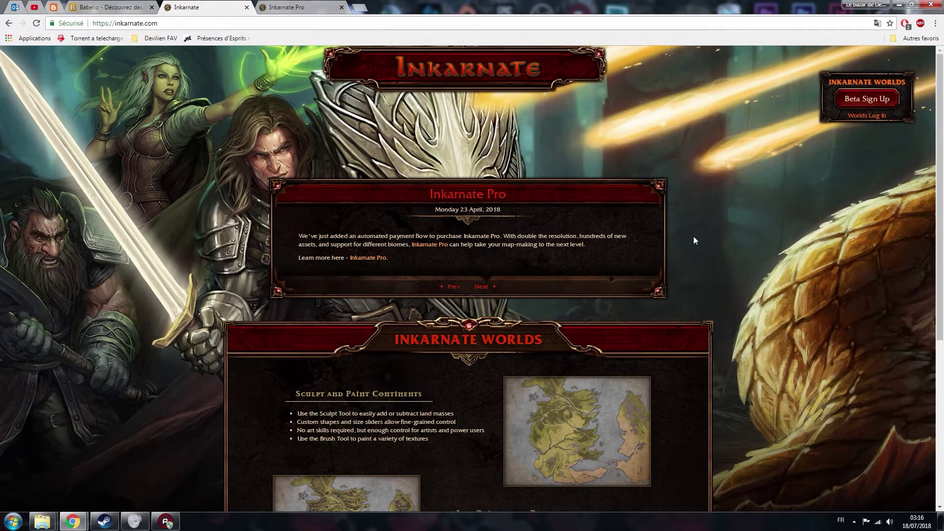
Step: Review the Inkarnate Worlds feature overview and the beta sign-up form, returning to the home page
scroll(742, 224, down, 5)
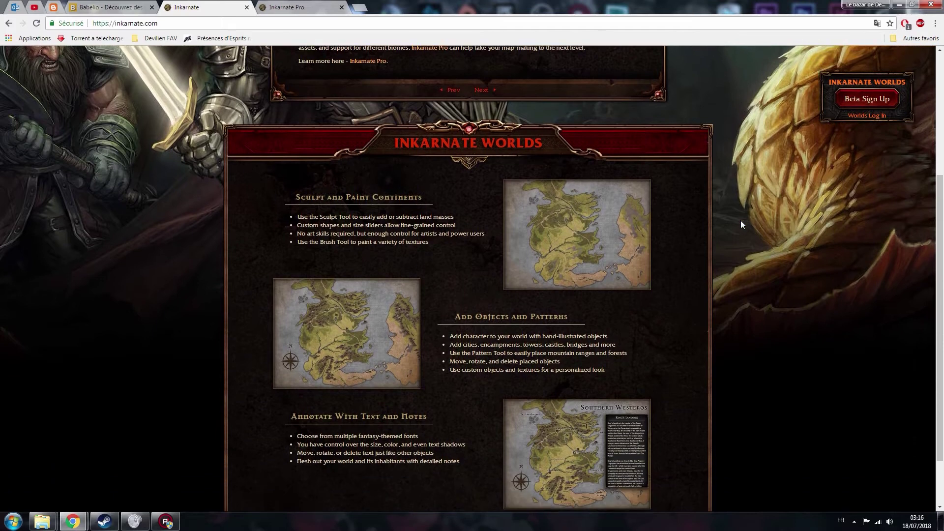
scroll(742, 225, down, 1)
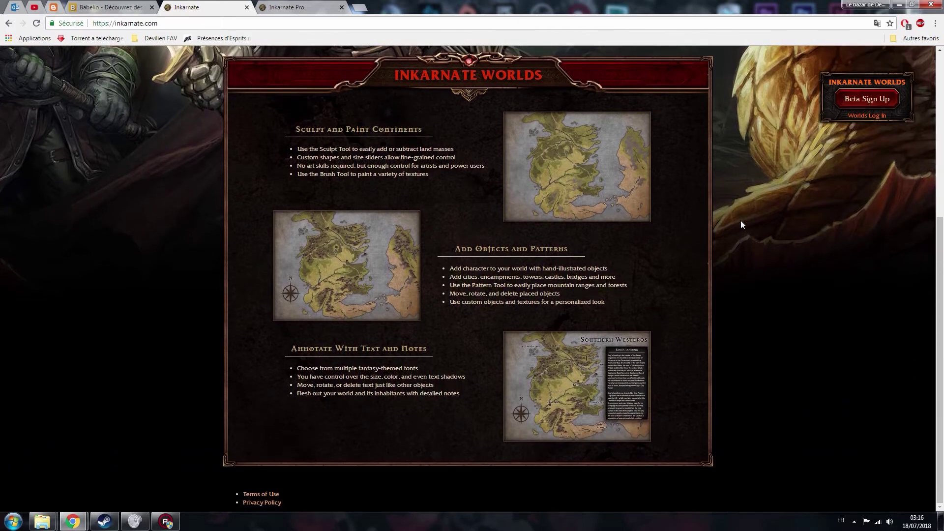
scroll(742, 225, up, 1)
scroll(741, 223, up, 5)
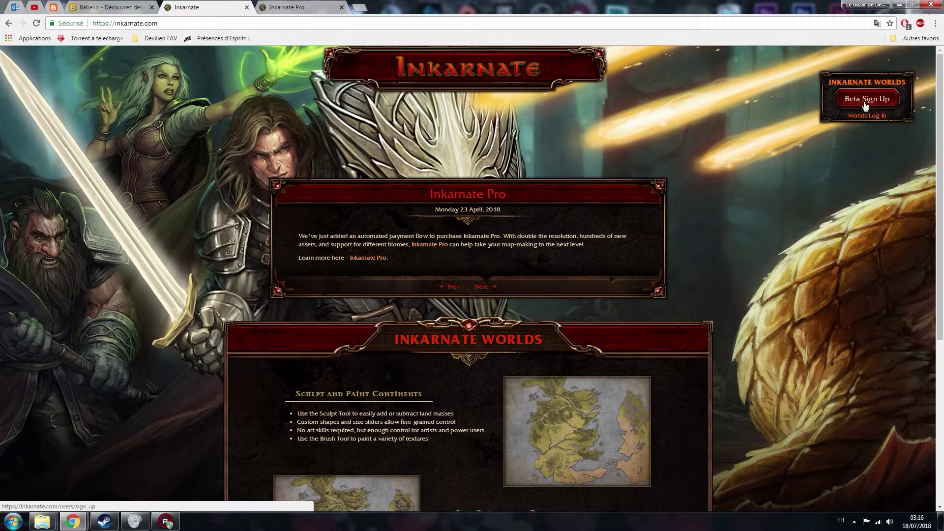
click(866, 100)
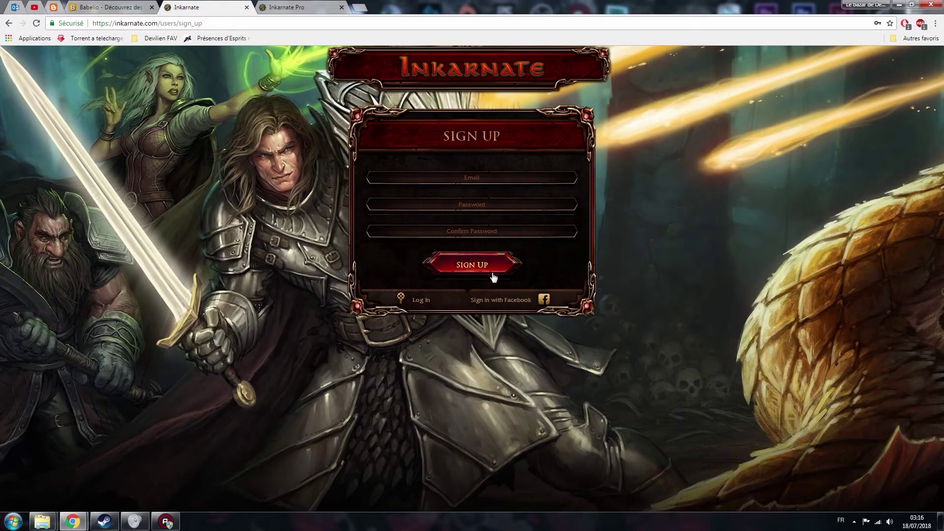
click(8, 23)
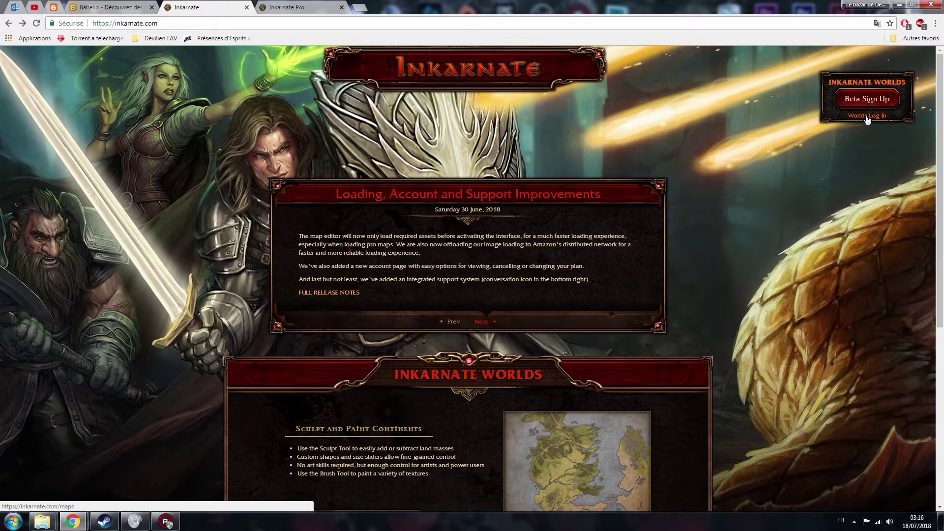
Step: Log in to Inkarnate Worlds with the prefilled account credentials and open the first saved map for editing
click(866, 117)
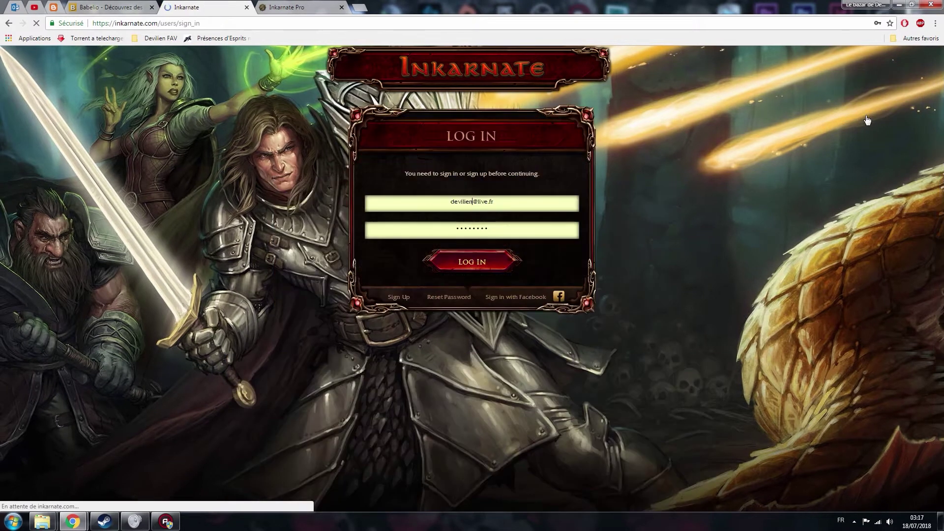
click(465, 264)
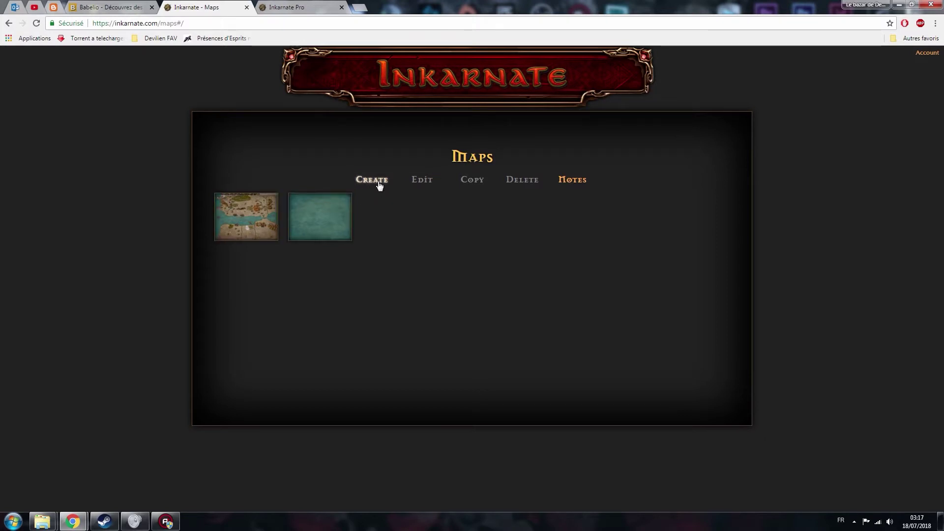
click(257, 220)
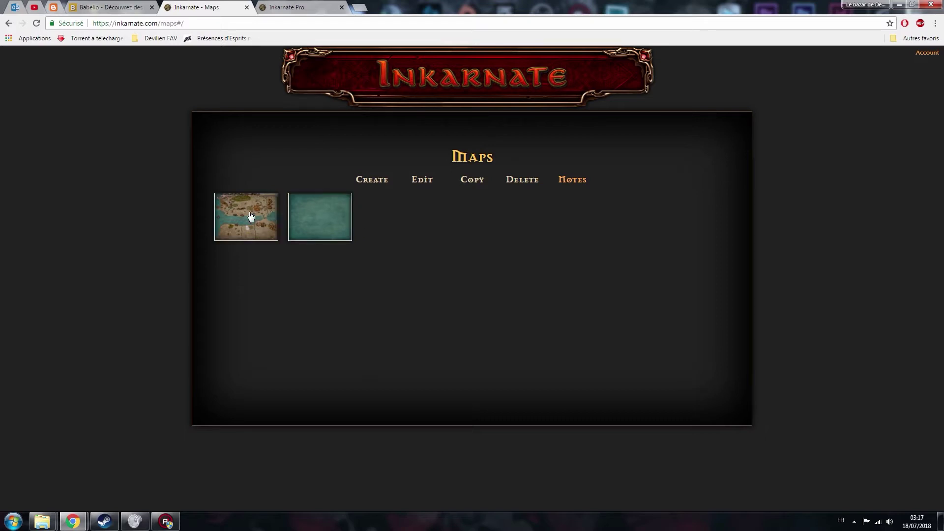
click(426, 183)
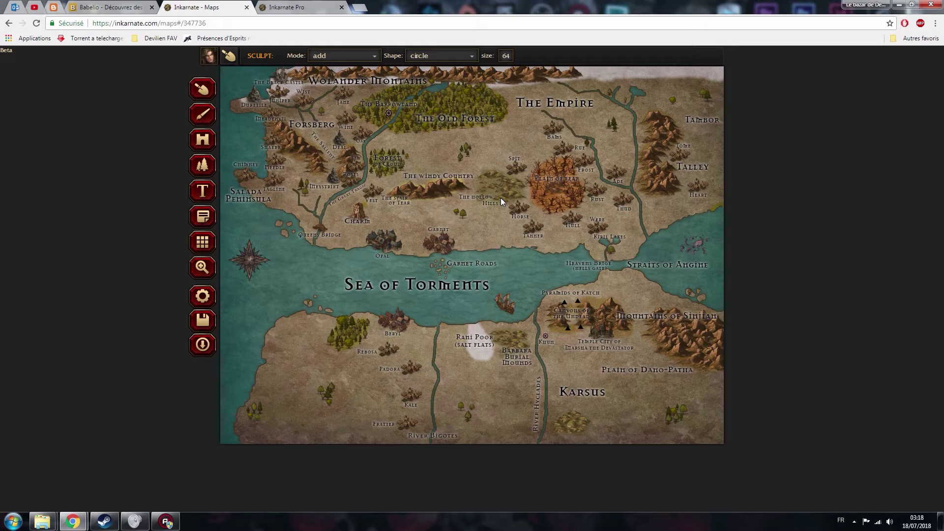
Step: Examine the available terrain patterns and the catalogue of placeable map objects, including the building icons
click(202, 166)
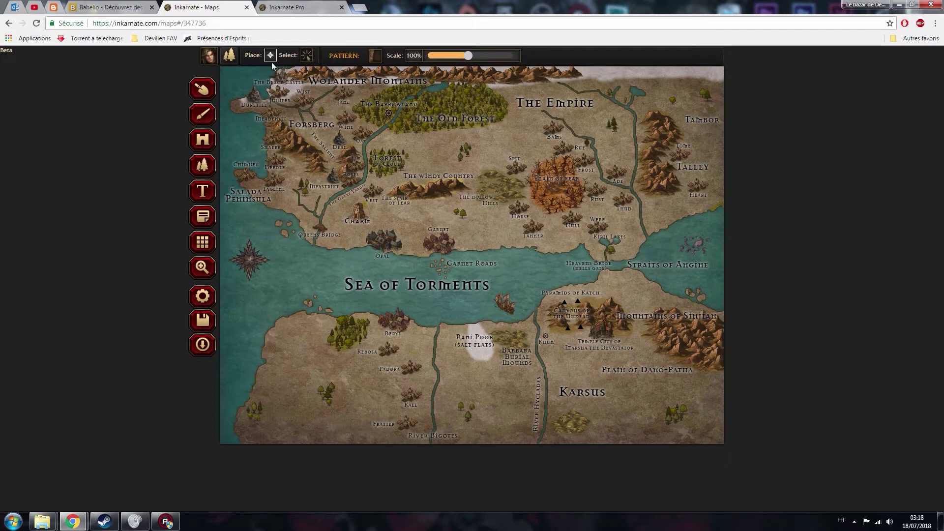
click(375, 56)
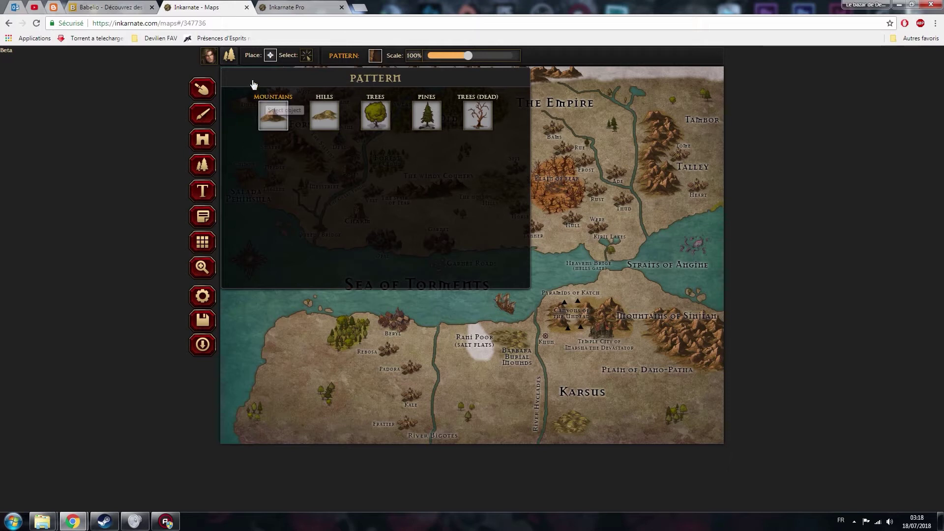
click(203, 145)
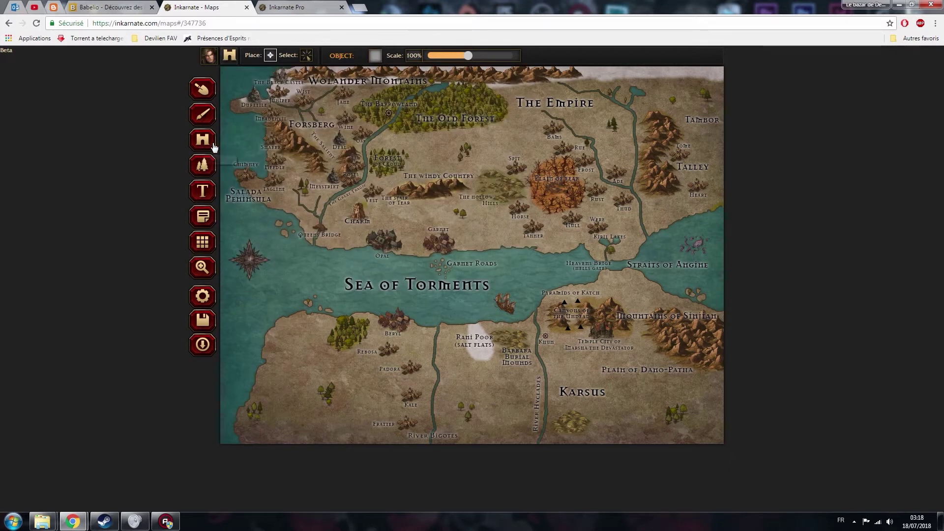
click(375, 57)
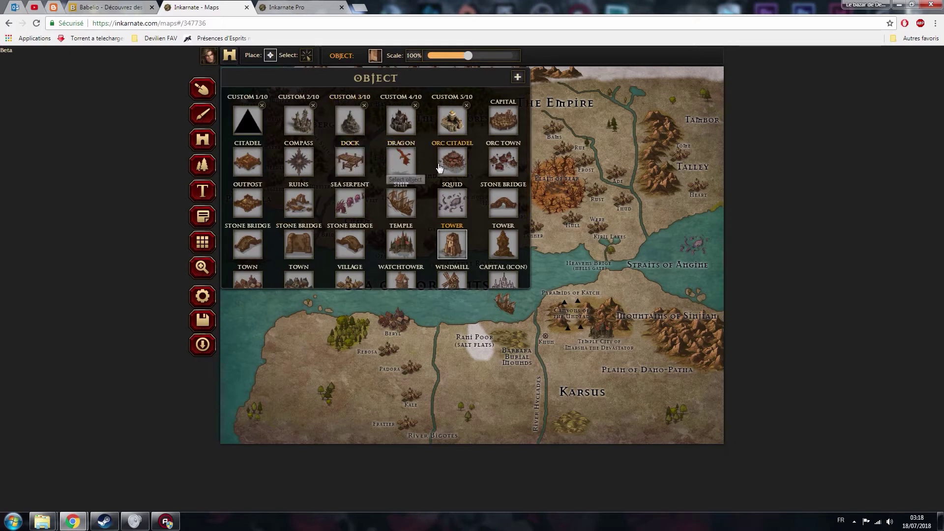
scroll(450, 172, down, 1)
scroll(450, 172, down, 2)
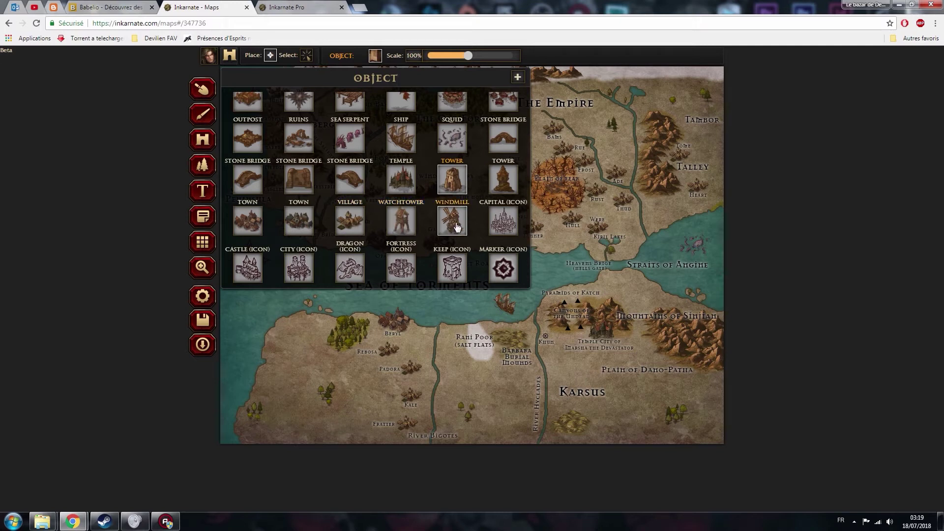
scroll(456, 227, down, 1)
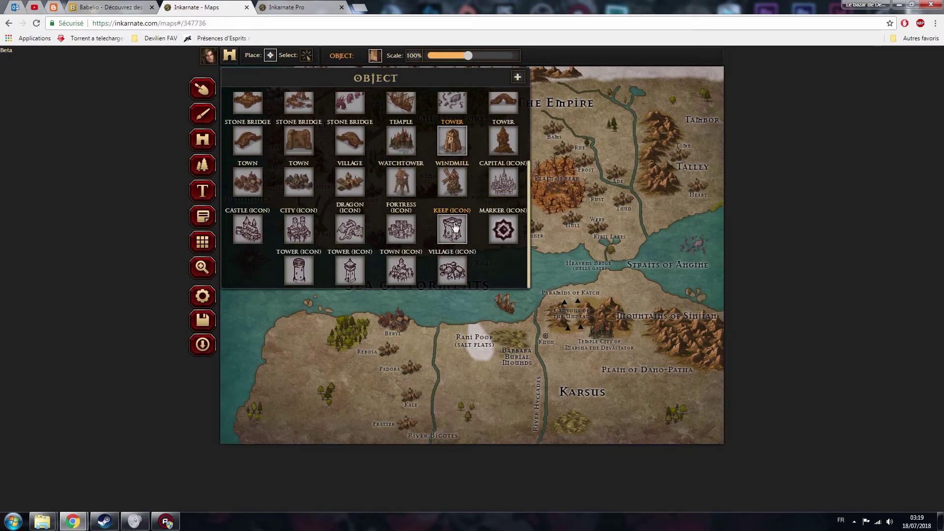
Step: Examine the Text tool's options and the textures available for the Brush tool
click(210, 196)
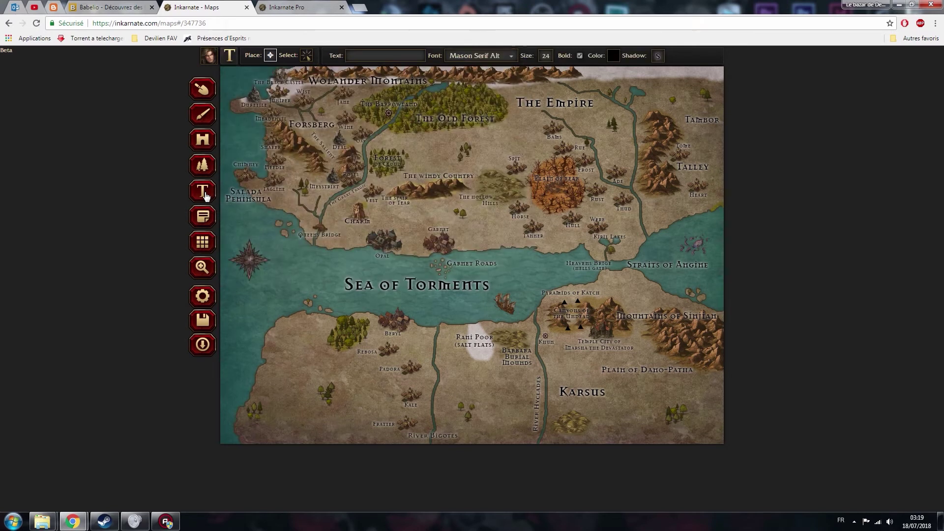
click(207, 120)
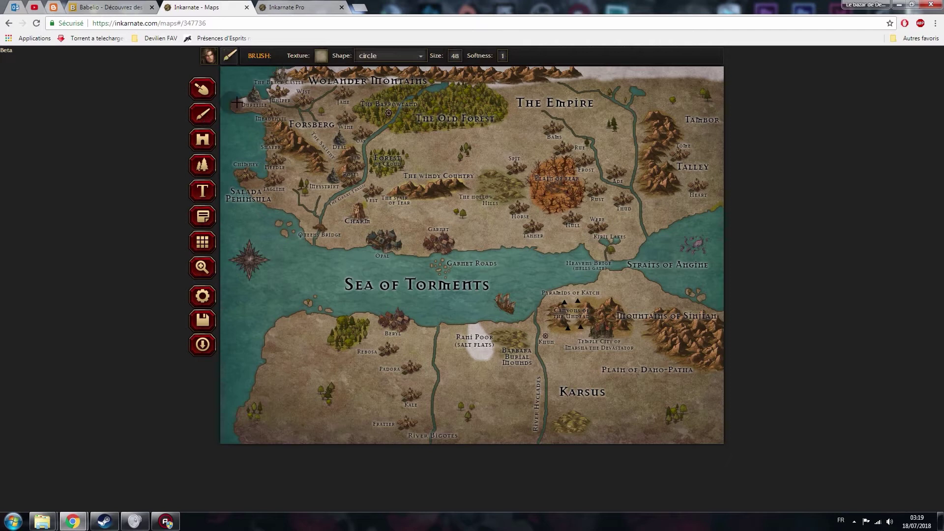
click(322, 57)
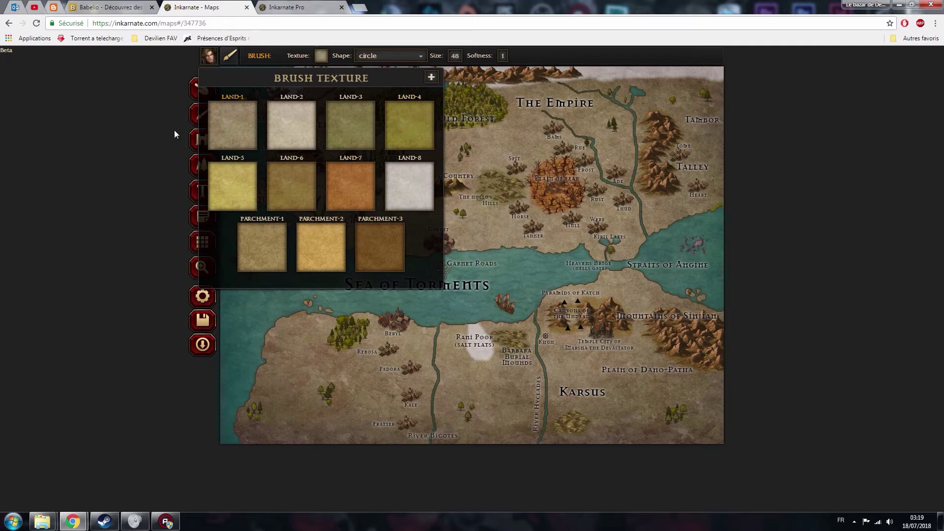
click(163, 115)
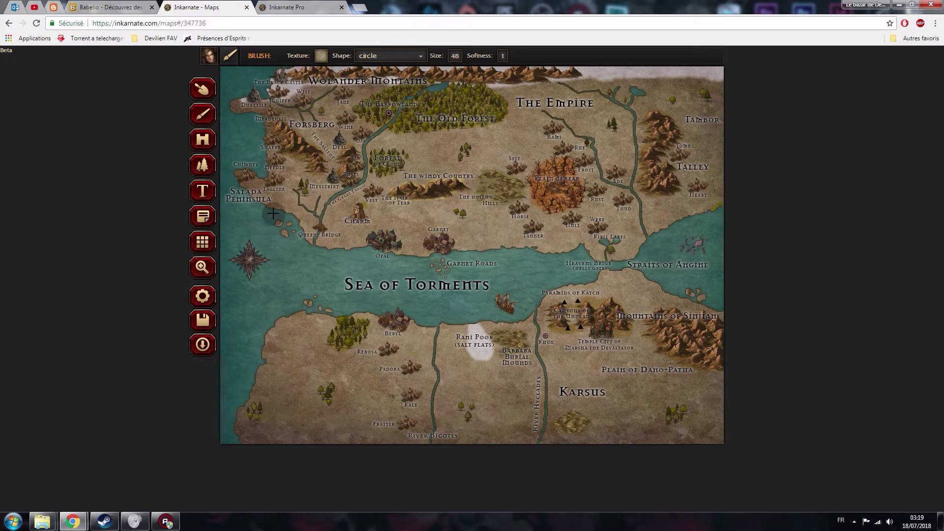
Step: Download the map as a JPG image and inspect Map.jpg full screen in Windows Photo Viewer
click(204, 347)
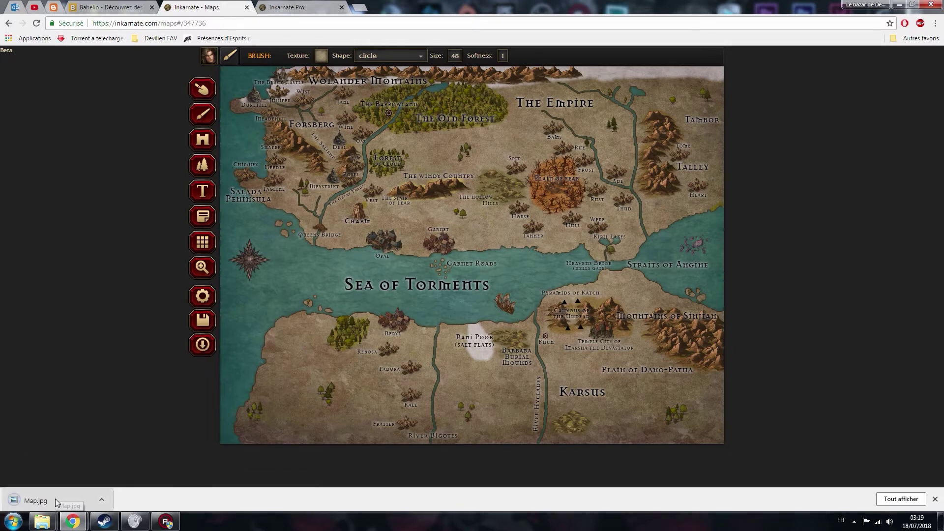
click(48, 501)
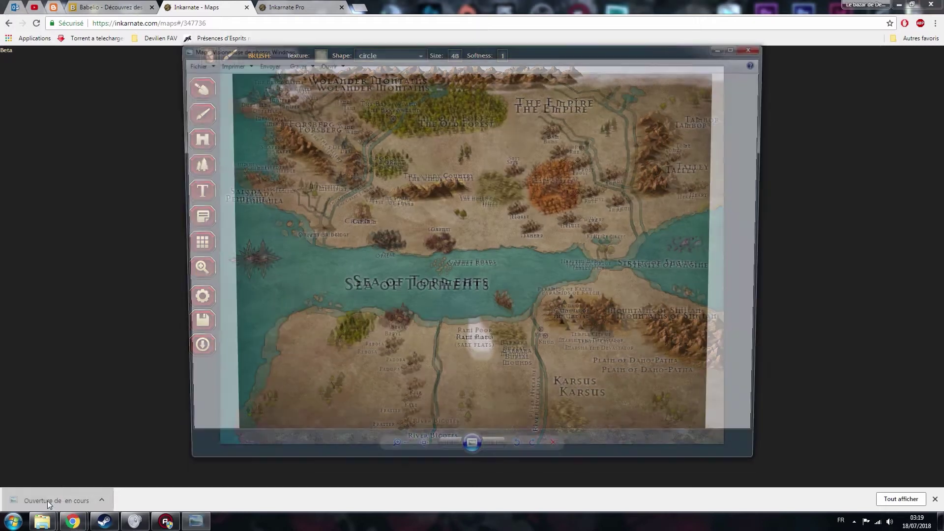
double_click(465, 54)
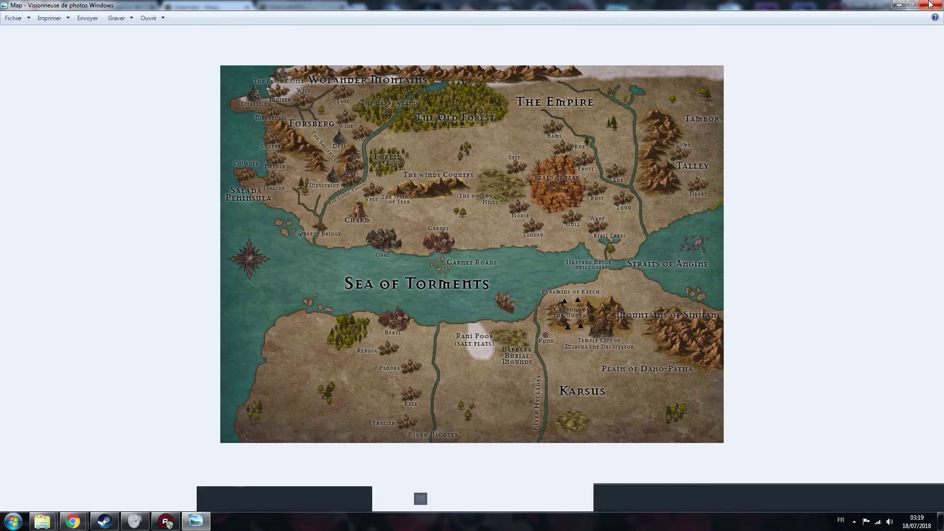
scroll(654, 201, up, 1)
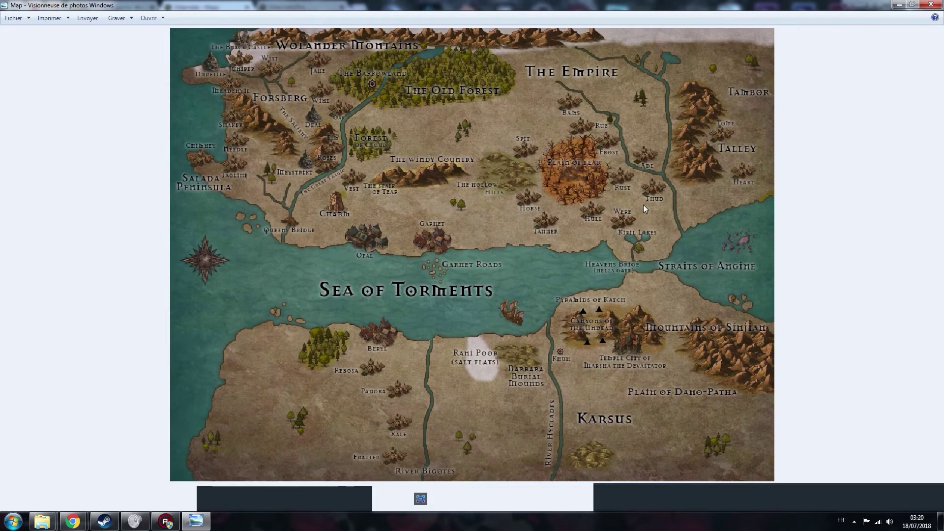
scroll(643, 204, down, 1)
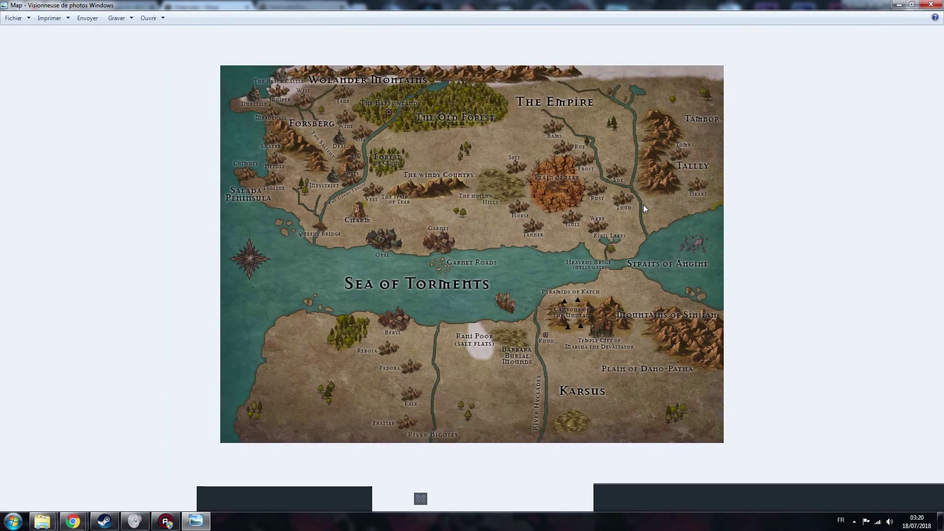
click(931, 5)
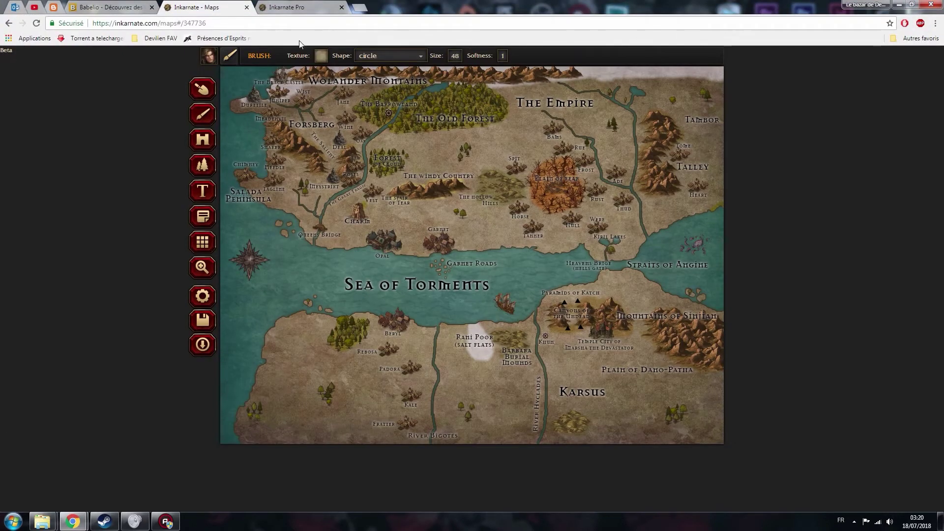
Step: Open the Inkarnate Pro page and compare the price, resolution, assets and usage rights of the Basic and Pro plans
click(286, 7)
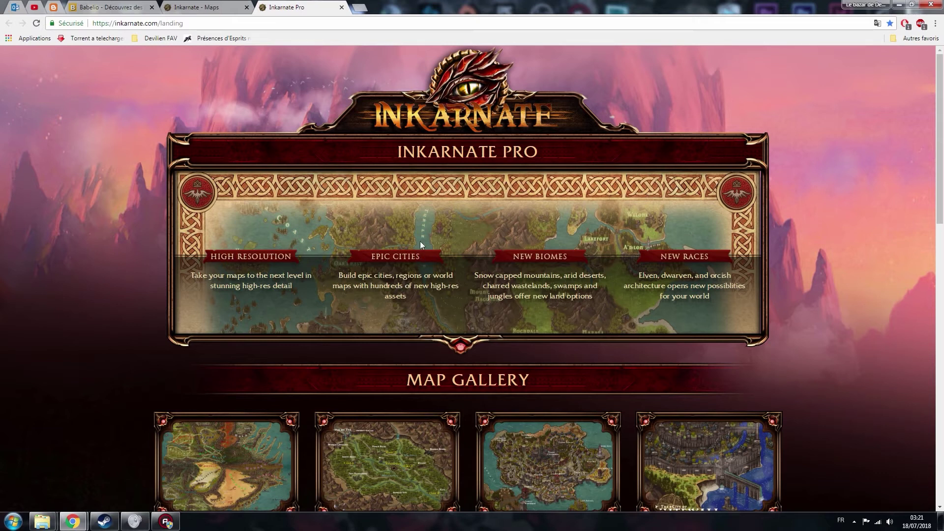
scroll(418, 245, down, 3)
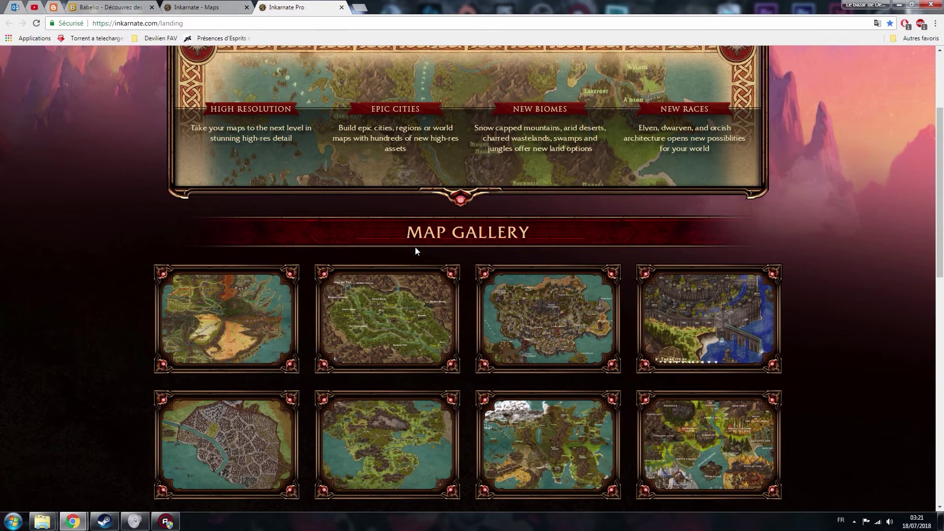
scroll(415, 251, down, 3)
scroll(413, 252, down, 8)
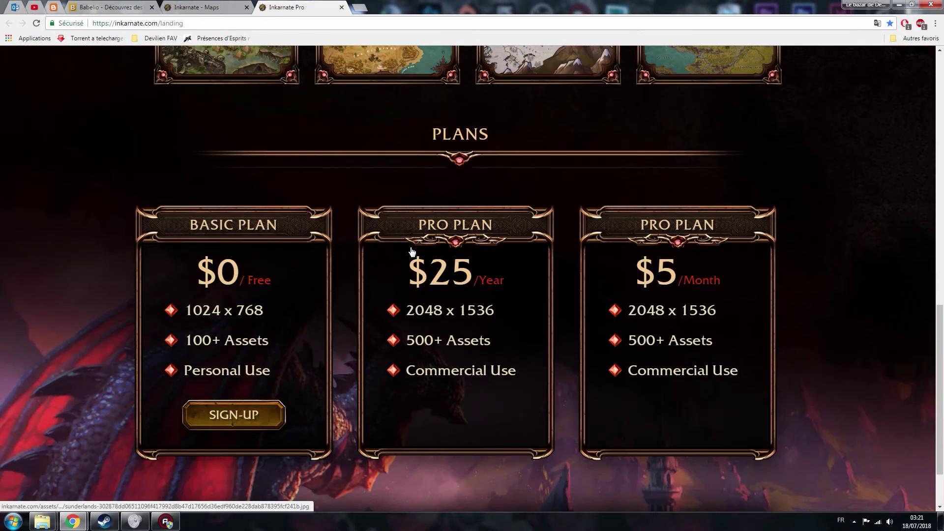
scroll(410, 247, down, 1)
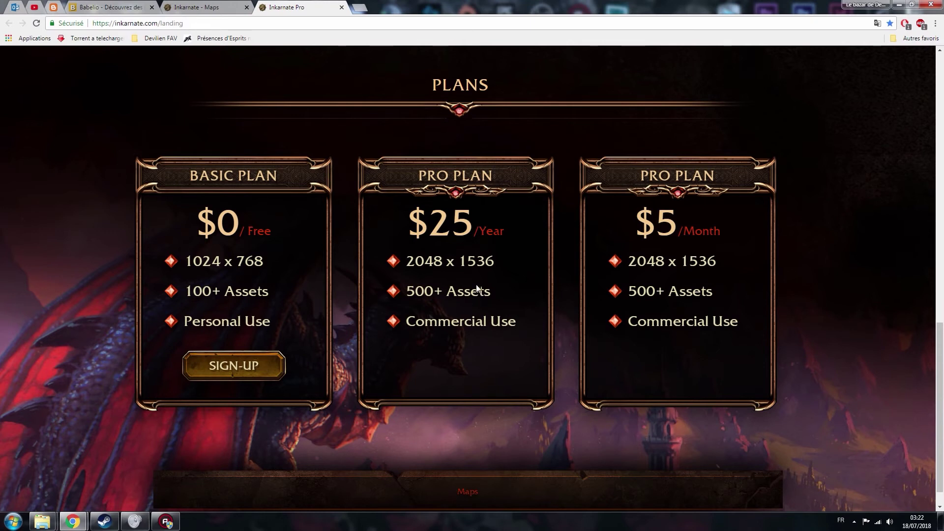
scroll(473, 285, down, 1)
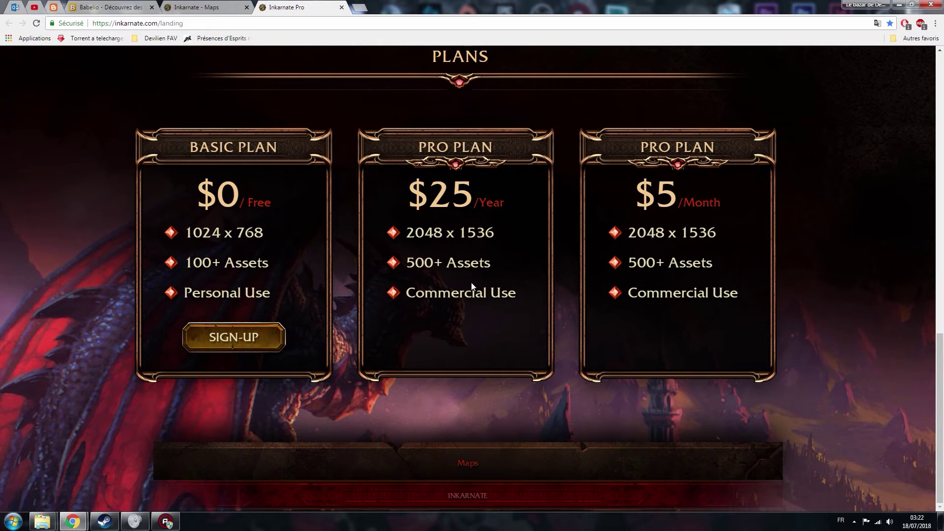
Step: Examine the sample maps in the Inkarnate Pro map gallery
scroll(471, 284, up, 3)
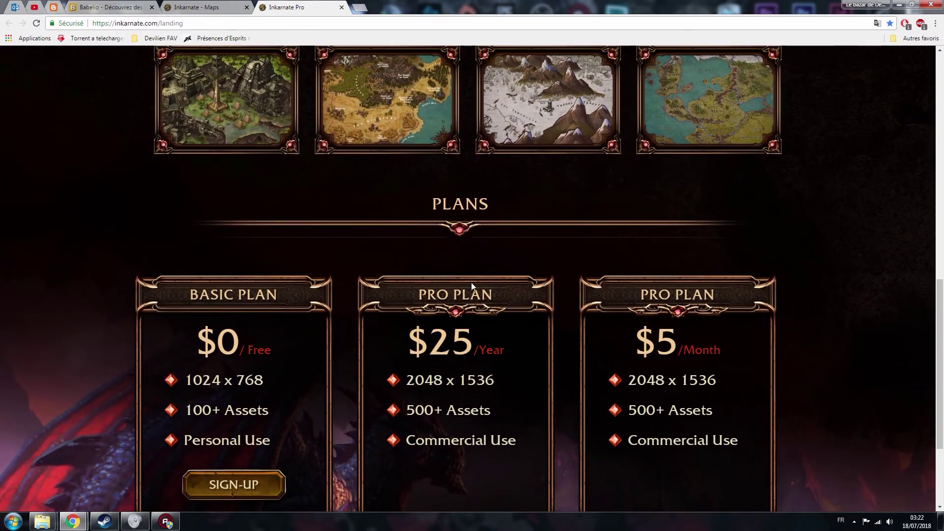
scroll(472, 285, up, 1)
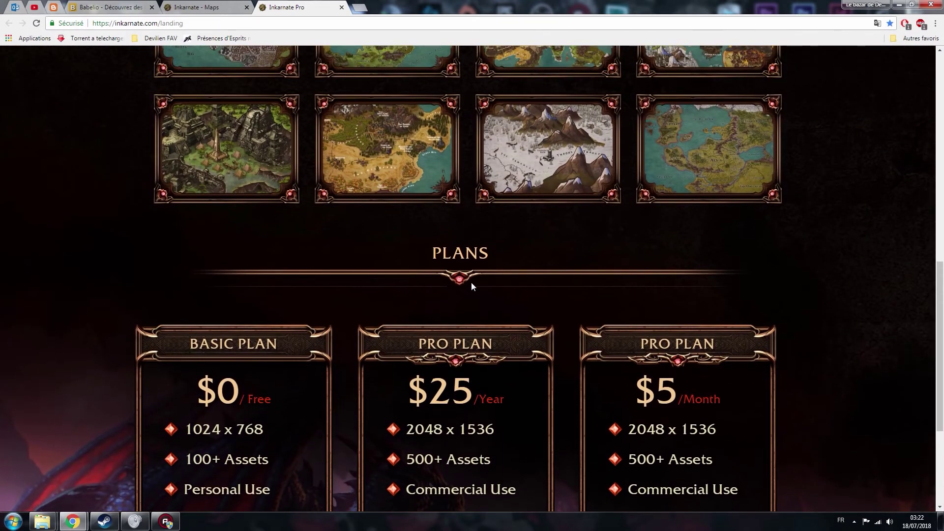
scroll(472, 285, up, 3)
scroll(472, 287, up, 2)
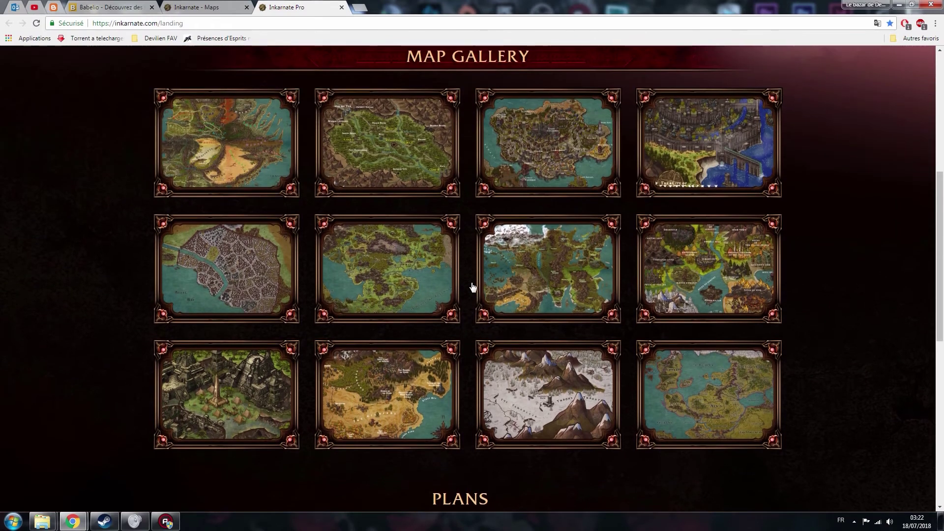
scroll(472, 287, up, 1)
scroll(472, 287, up, 4)
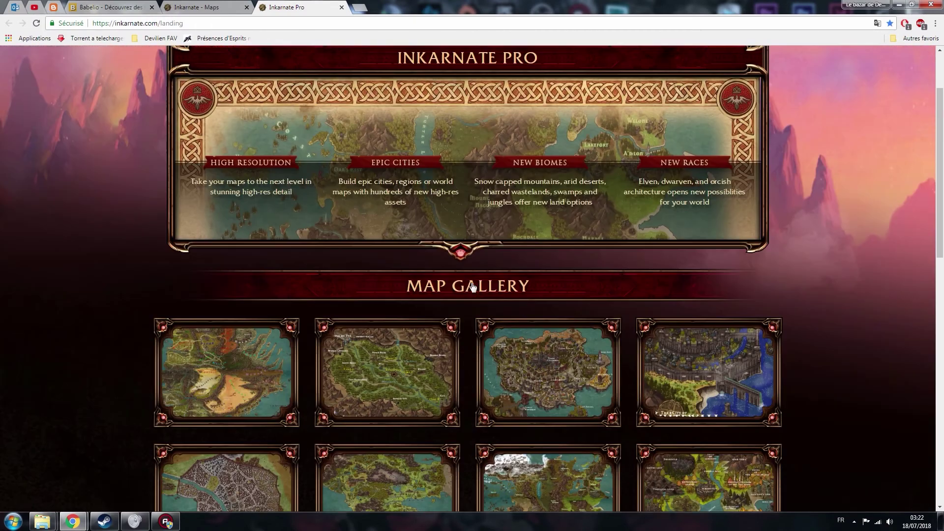
scroll(472, 287, down, 3)
scroll(471, 287, down, 1)
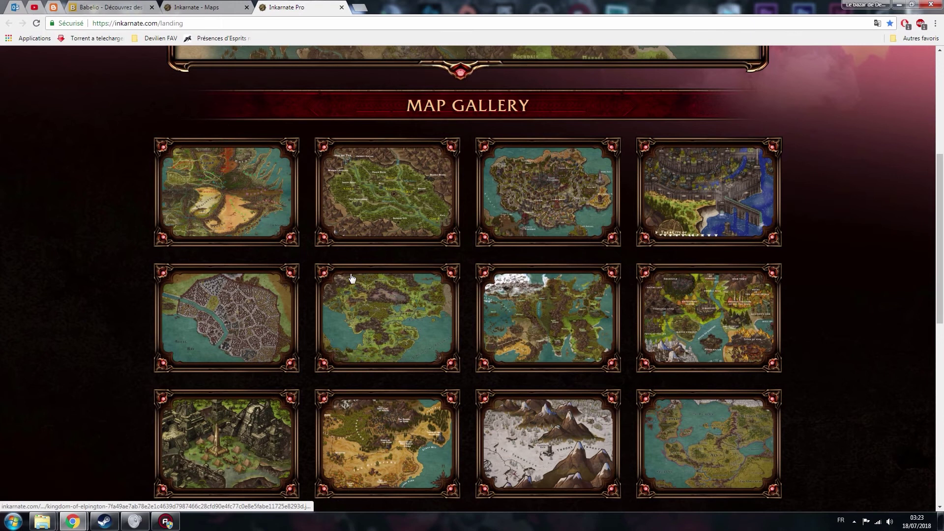
Step: View the Western Kingdoms and The Frostbards sample maps enlarged, and return to the map gallery
scroll(308, 314, down, 1)
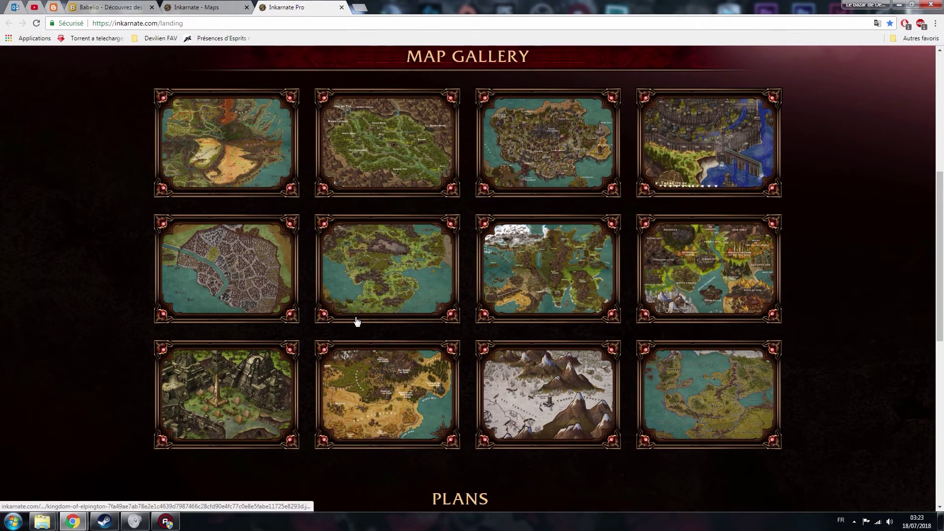
click(693, 392)
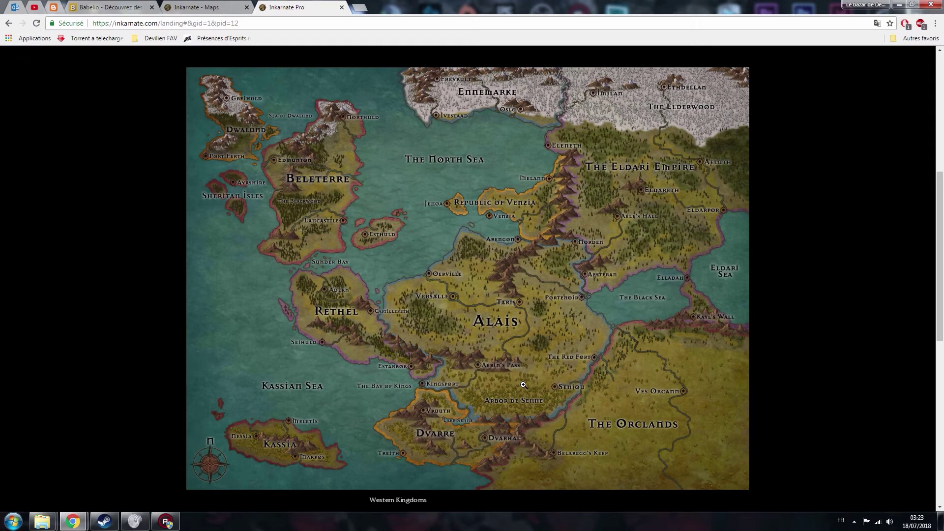
click(794, 260)
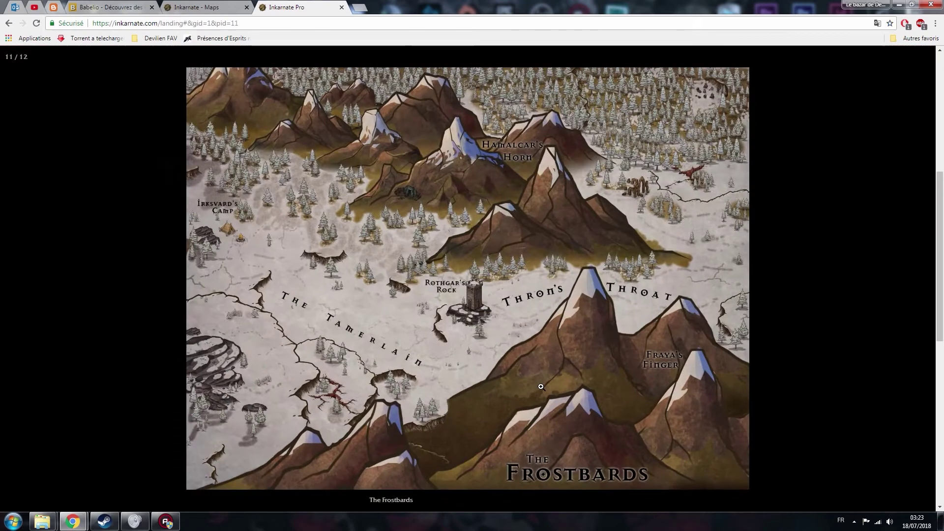
click(543, 392)
click(839, 241)
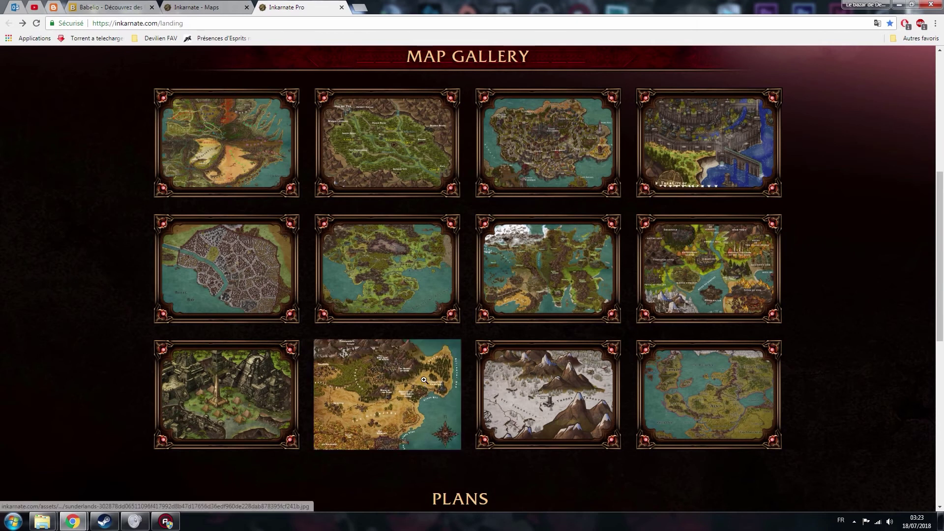
Step: View the enlarged gallery maps The Sunderlands, Old Earth and the 2x2 stitched commission with custom snow and ice, closing each one
click(424, 380)
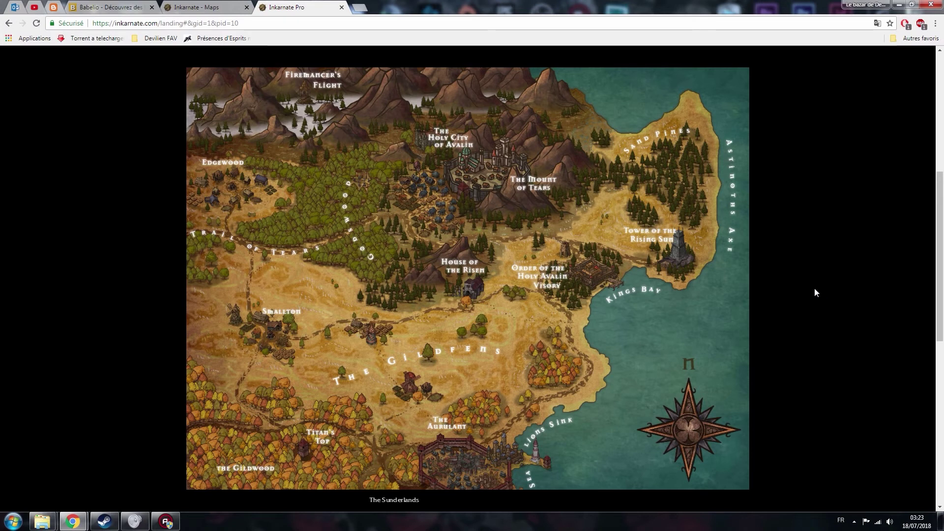
click(783, 229)
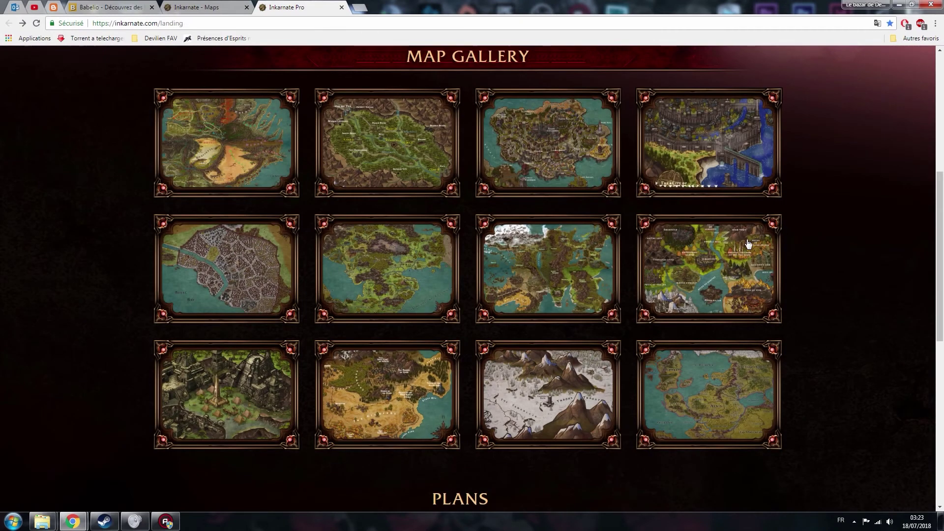
click(708, 262)
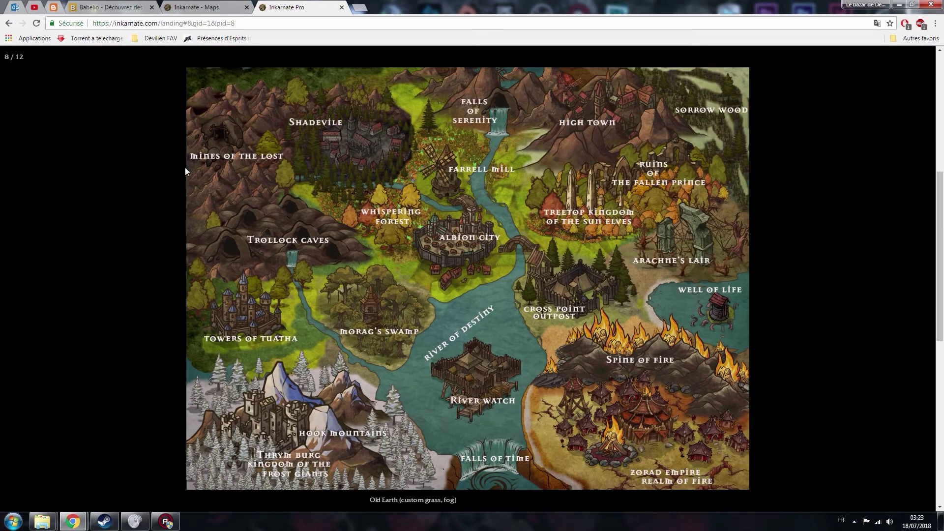
click(828, 253)
click(593, 263)
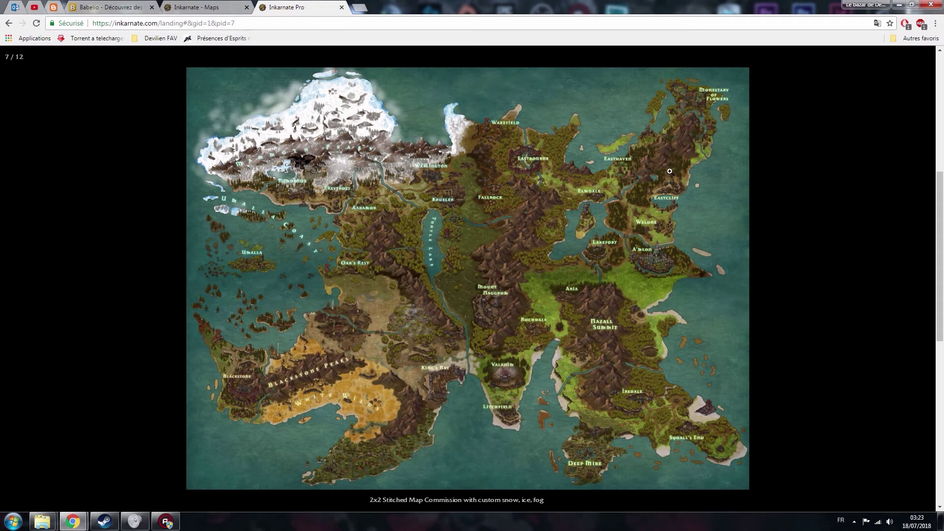
click(742, 232)
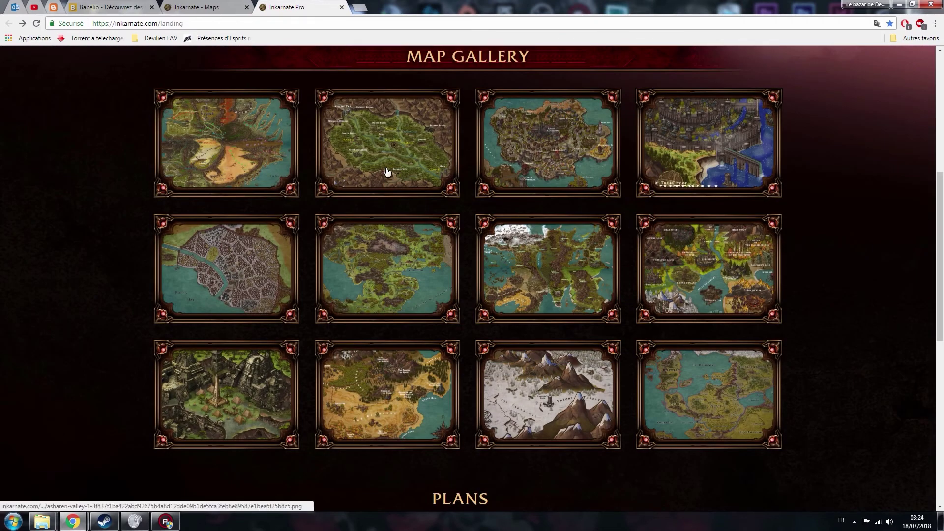
Step: View the enlarged gallery maps Asharen Valley, Catalonia and The City of Whitewall, closing each one
click(398, 148)
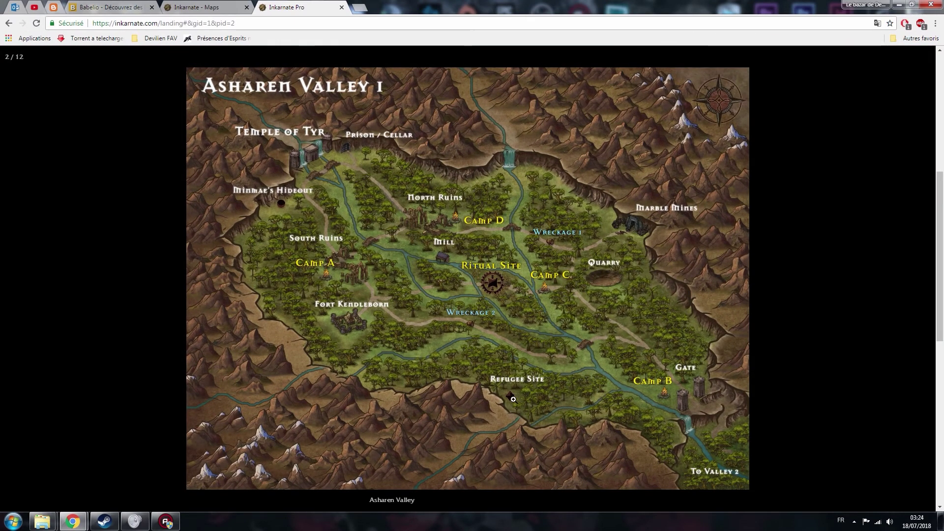
click(824, 302)
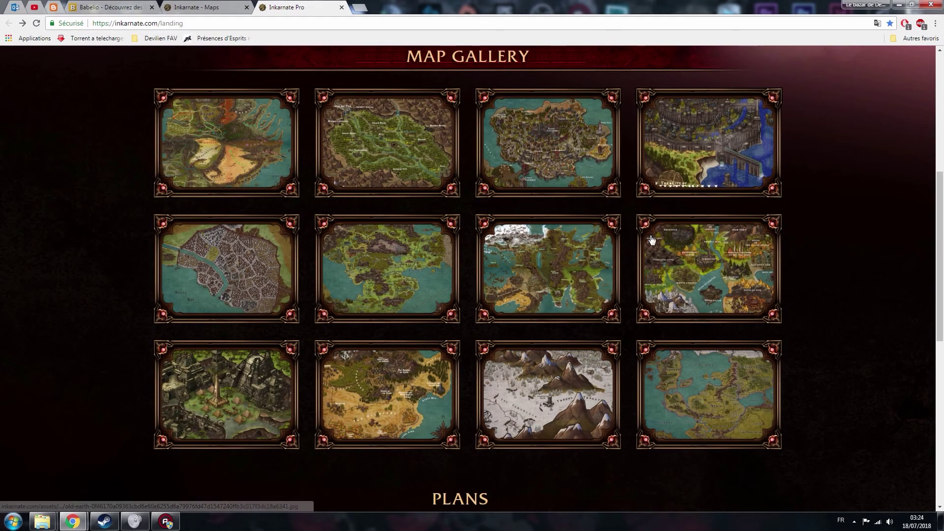
click(577, 158)
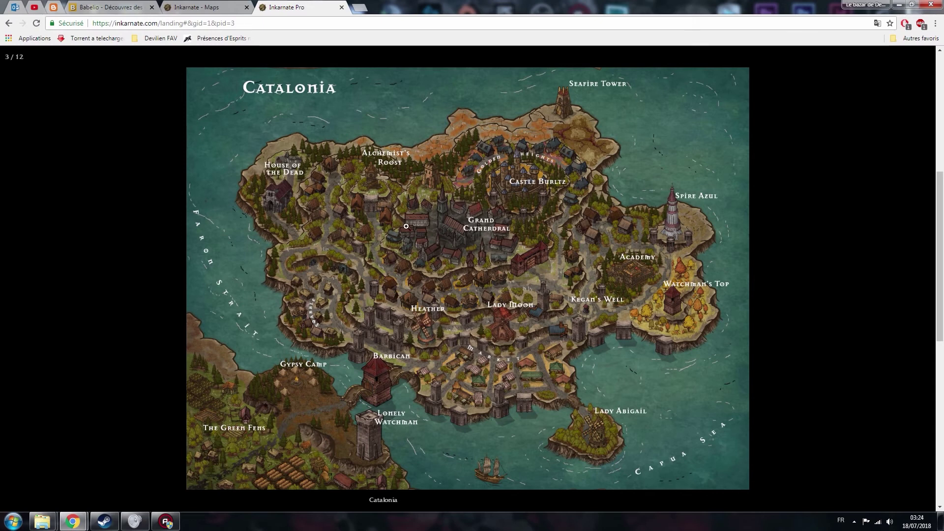
click(829, 194)
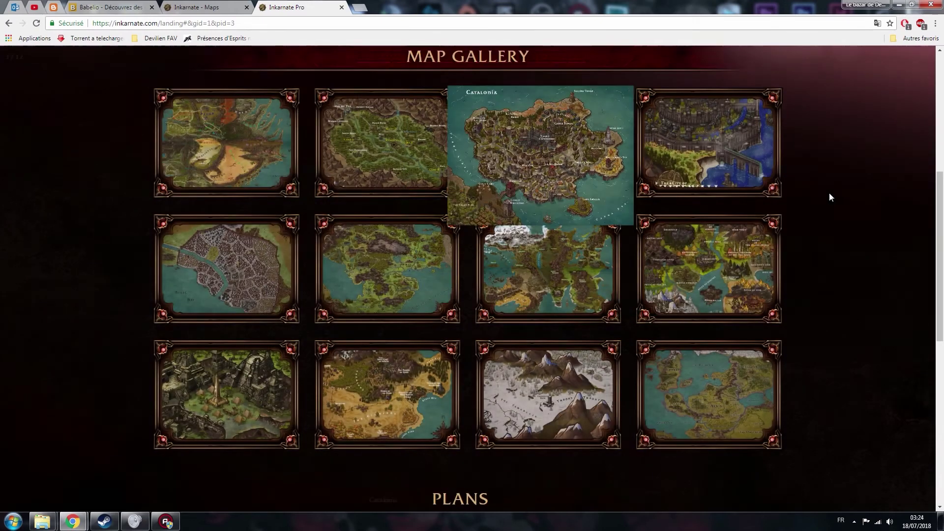
click(698, 138)
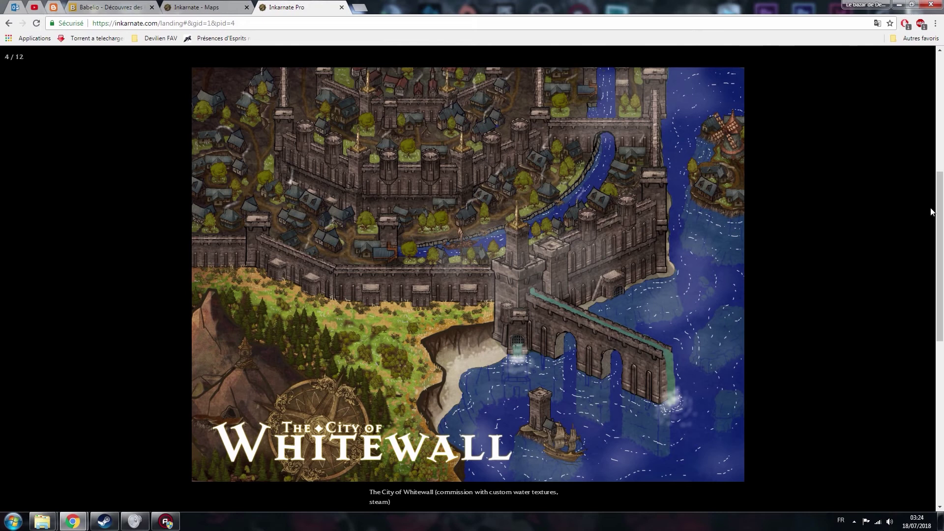
click(855, 192)
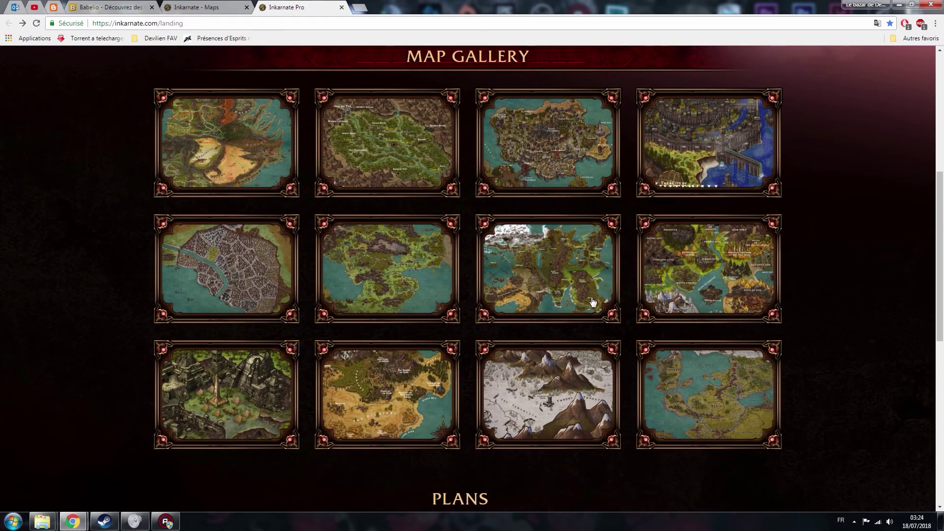
Step: View the Aldor stitched map and The City of Fogport enlarged, closing each one
click(233, 160)
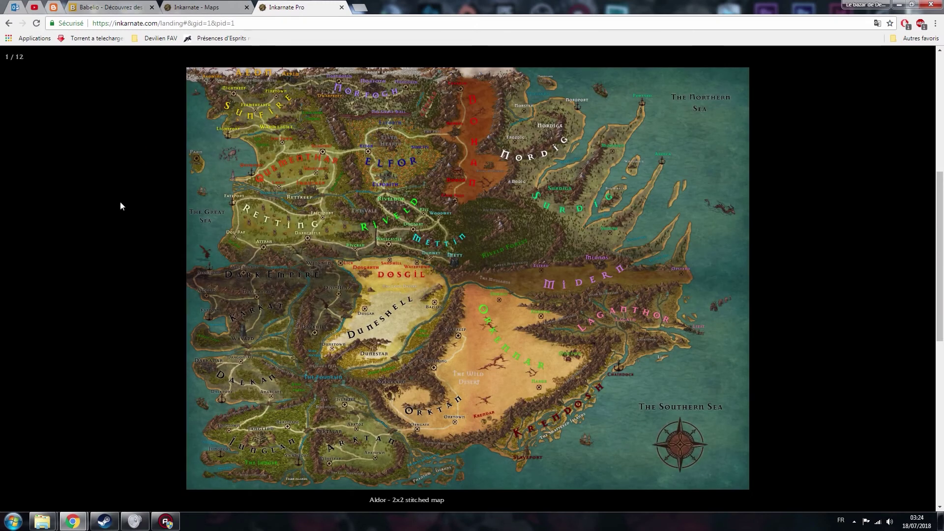
click(70, 190)
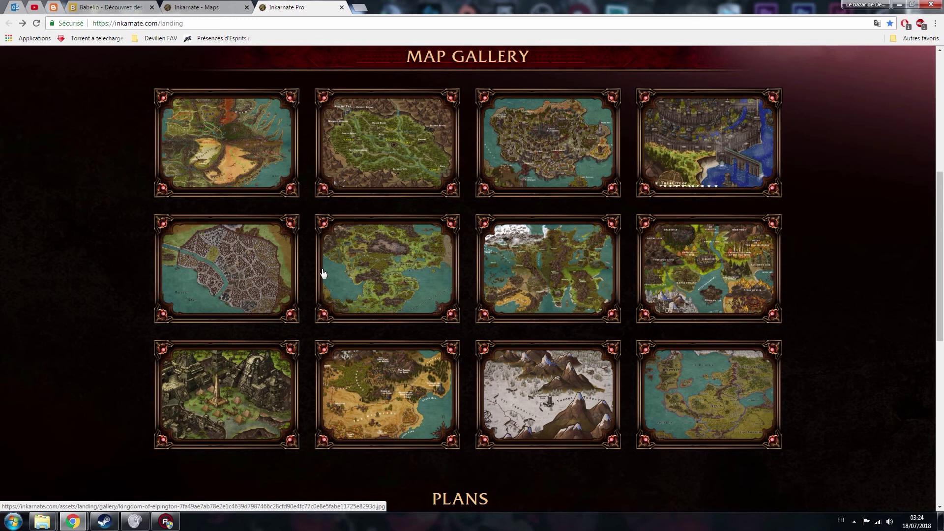
click(238, 272)
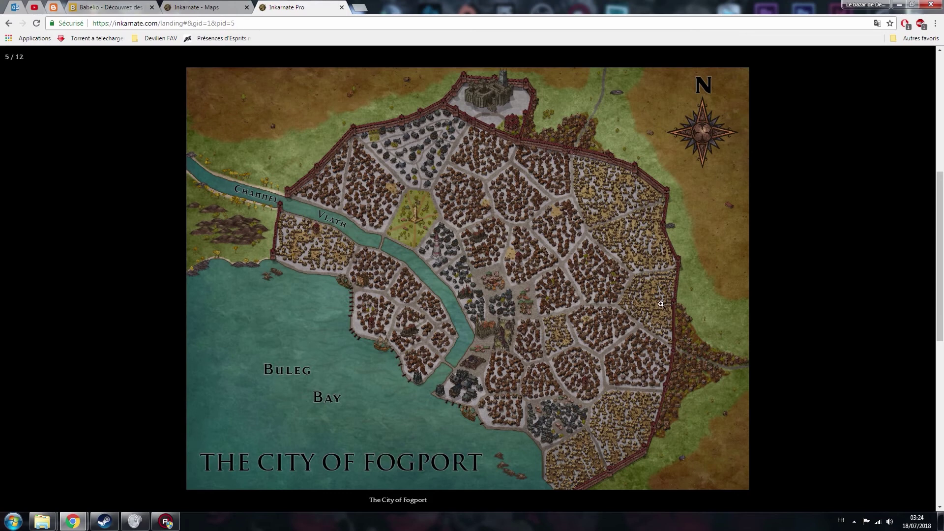
click(809, 244)
Step: Review the Basic and Pro plans below the gallery and return to the Inkarnate Pro page header
scroll(559, 347, down, 4)
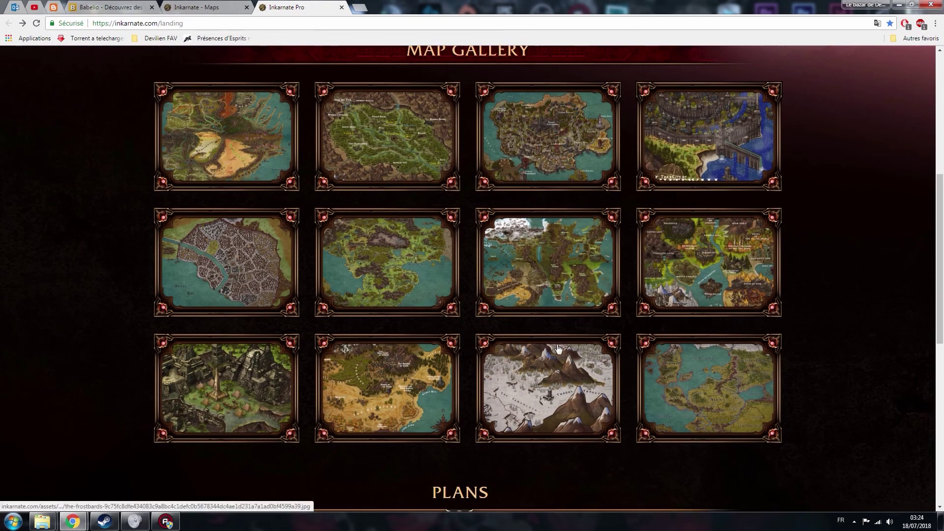
scroll(558, 345, down, 5)
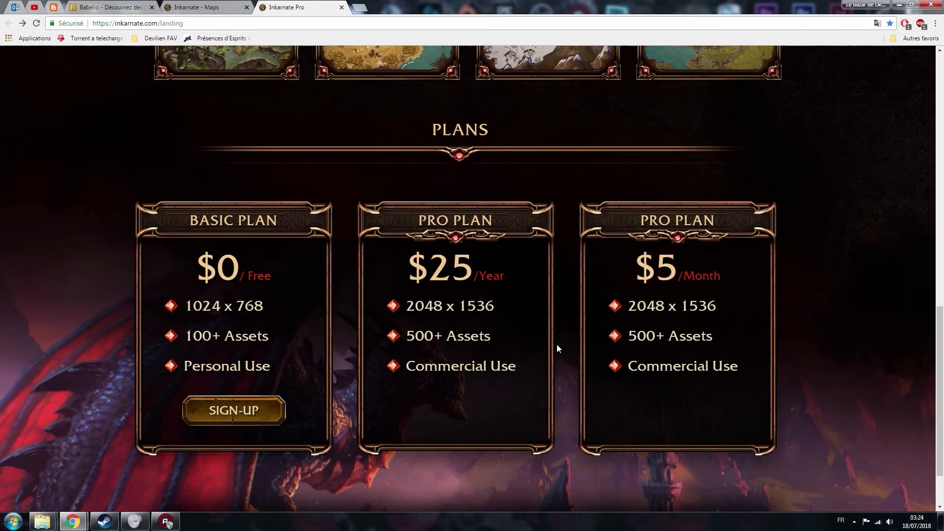
scroll(557, 347, up, 15)
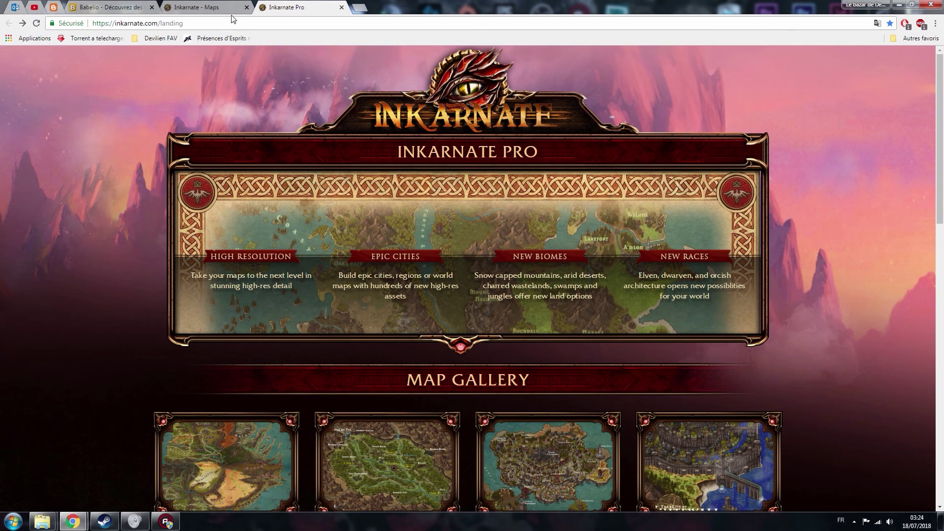
Step: Leave the map editor for the Inkarnate home page and show the news post following "Loading, Account and Support Improvements"
click(219, 7)
click(9, 24)
click(511, 88)
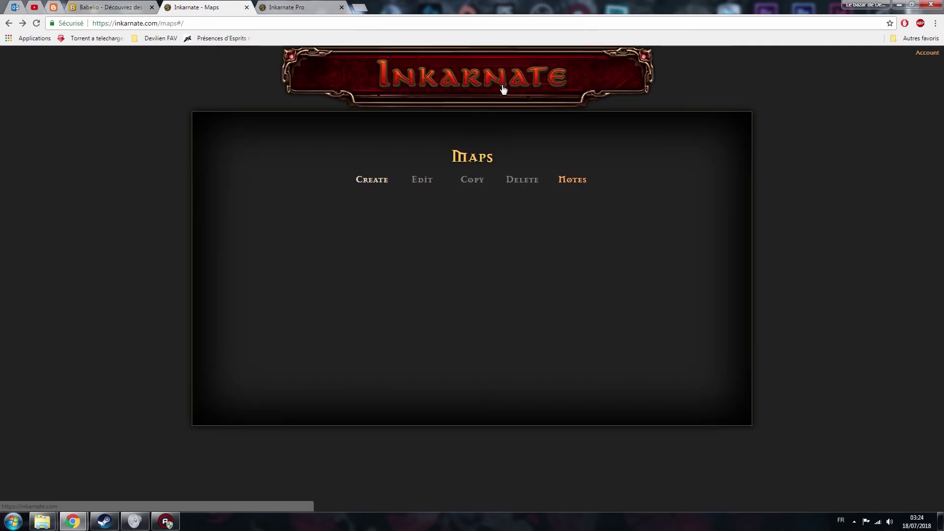
click(450, 81)
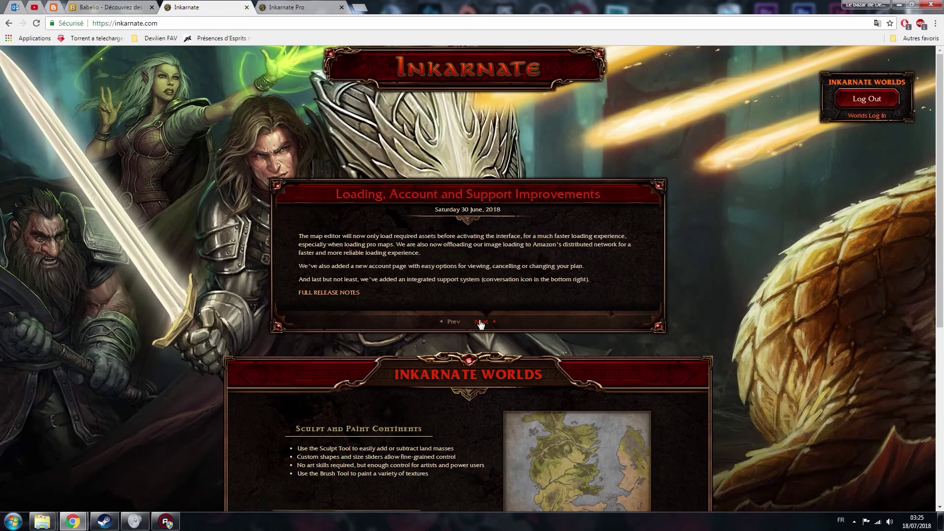
click(481, 322)
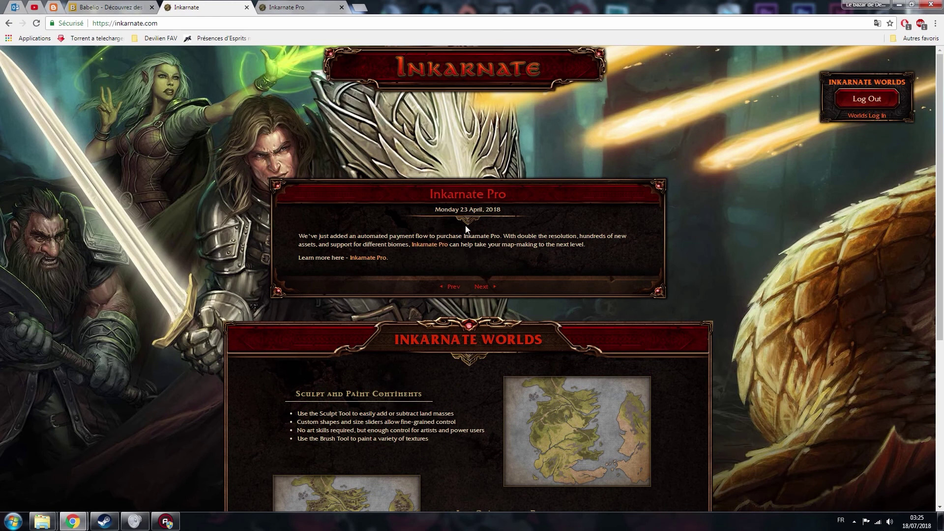